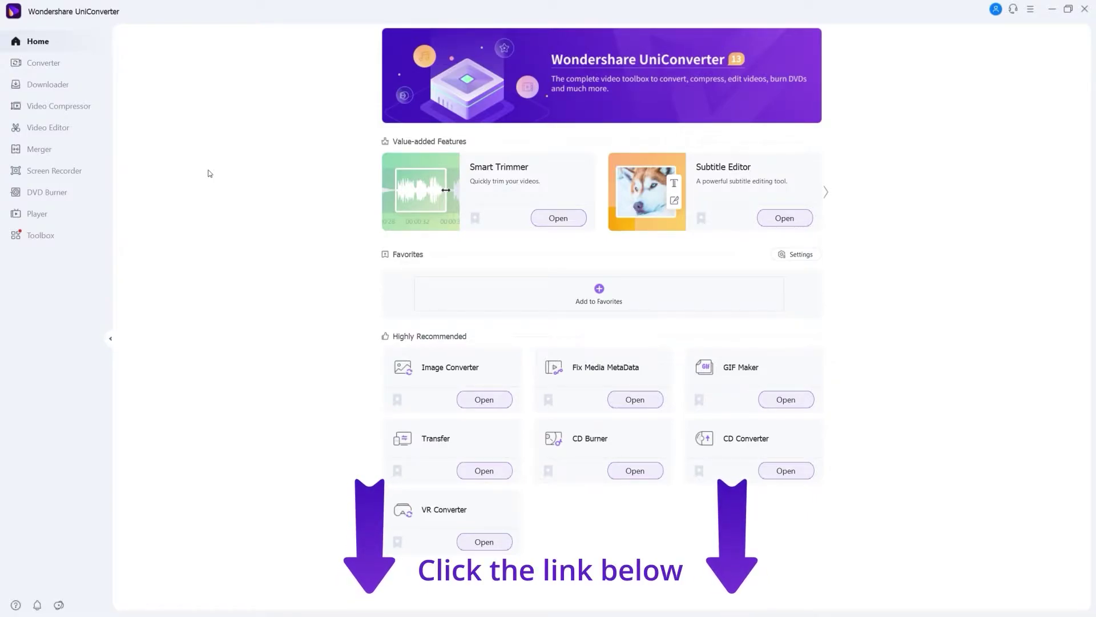
# - Load the Sea-2 video into the Video Editor's Crop window at full 1920×1080
pyautogui.click(82, 126)
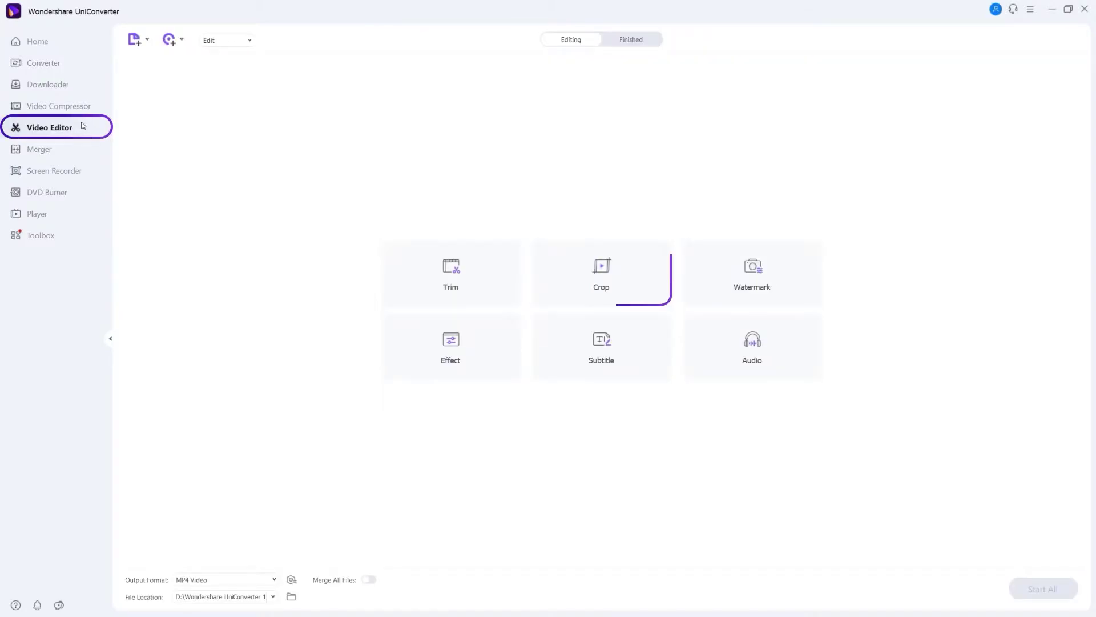
pyautogui.click(558, 274)
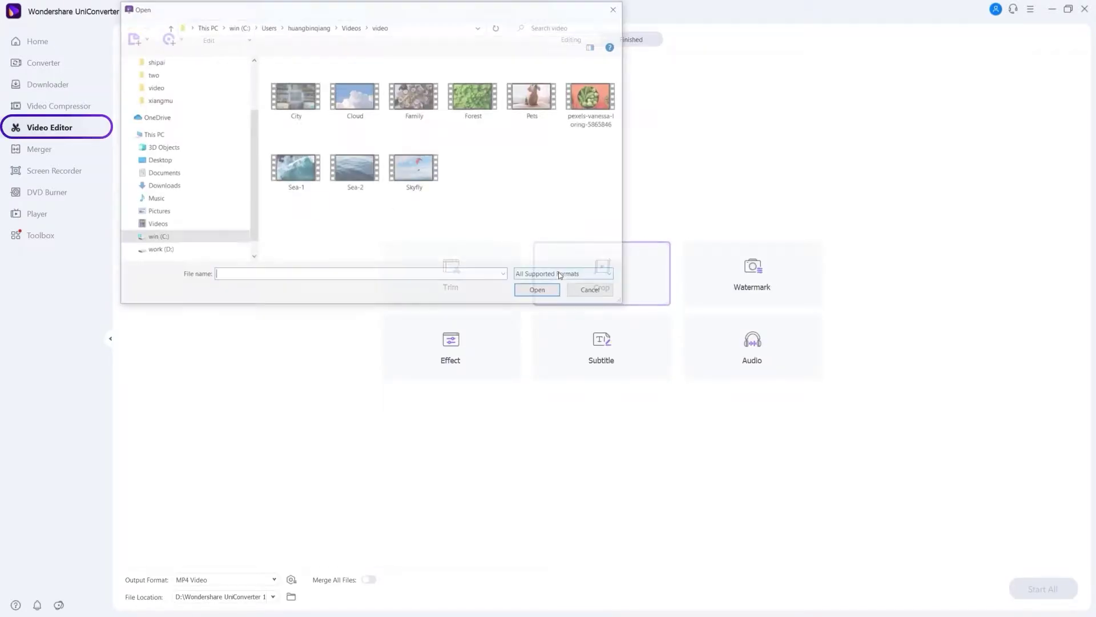
pyautogui.click(355, 172)
# - Set the crop area size to 1280 wide by 720 high
pyautogui.click(526, 290)
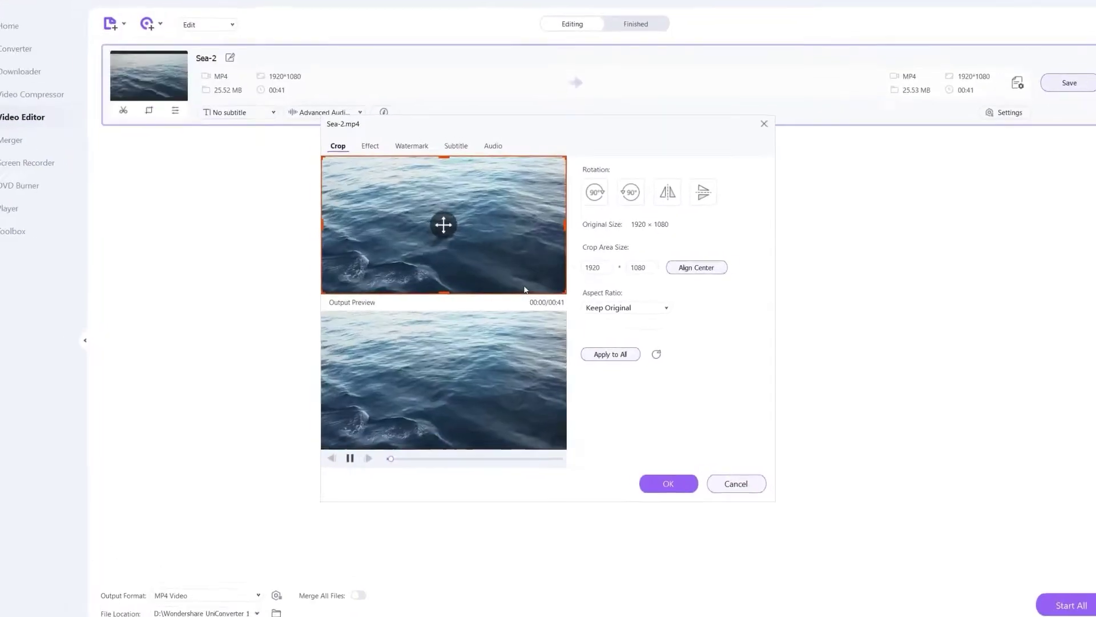
pyautogui.click(620, 167)
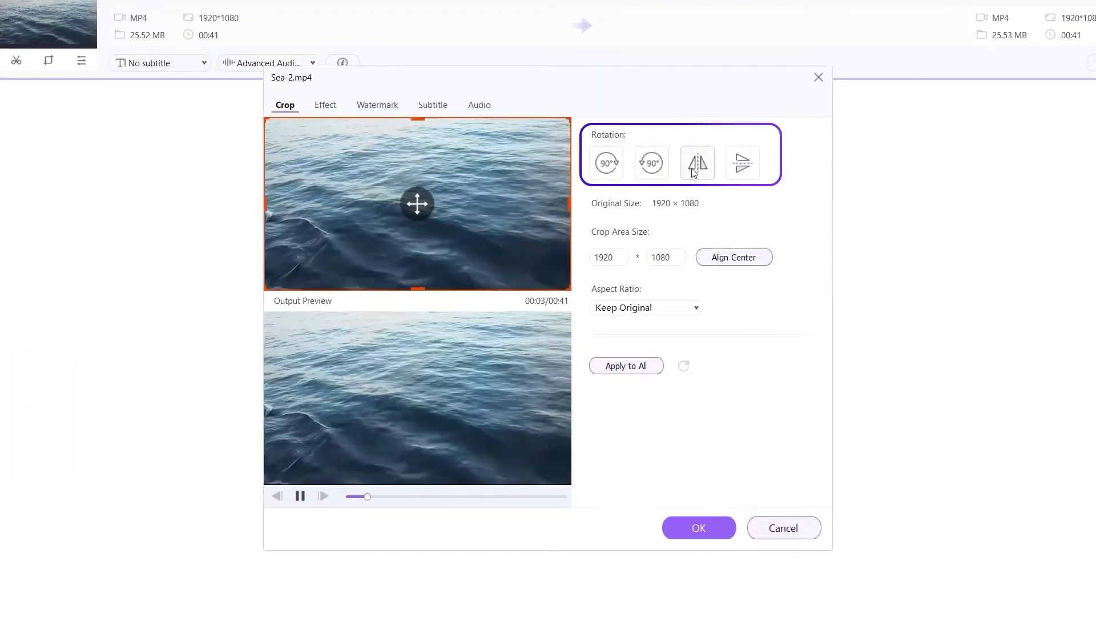
pyautogui.doubleClick(608, 257)
pyautogui.write('1280')
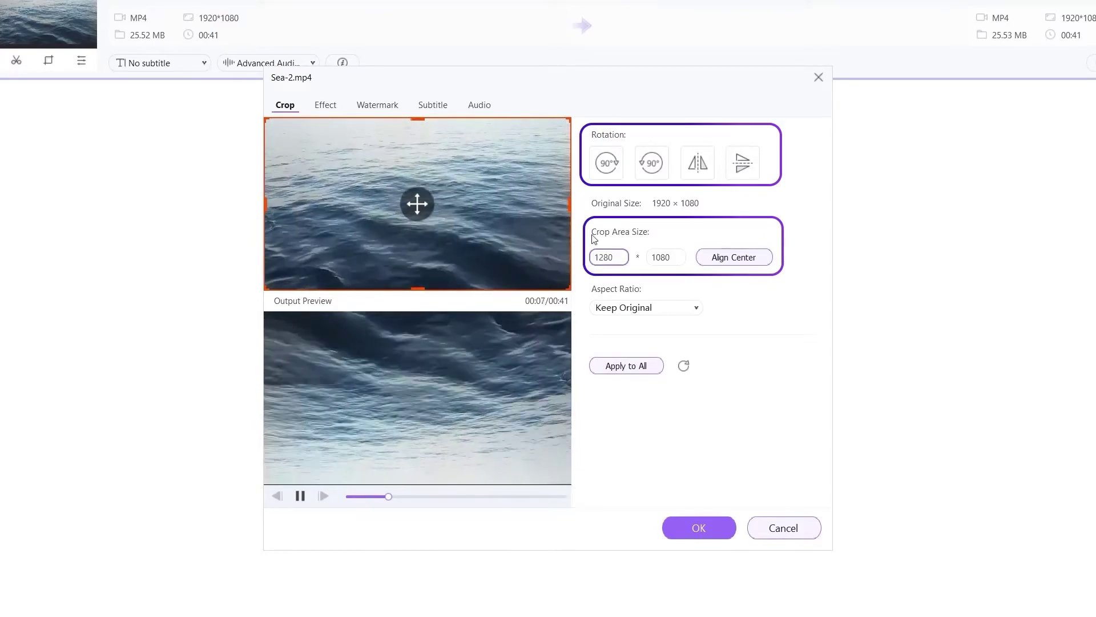
pyautogui.click(659, 257)
pyautogui.doubleClick(659, 257)
pyautogui.write('720')
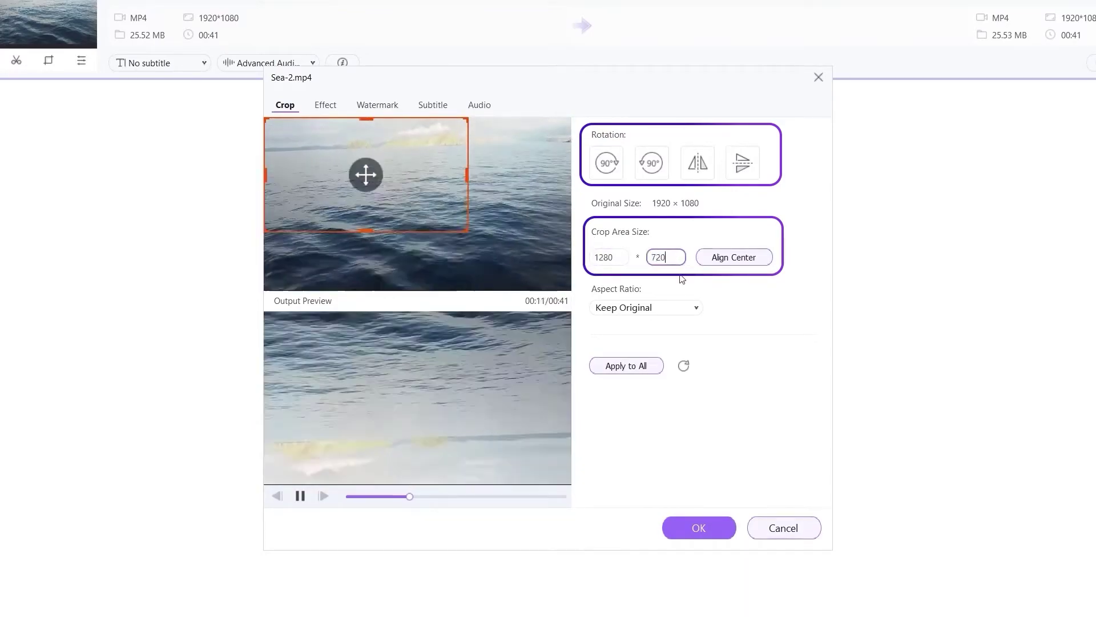
pyautogui.click(719, 259)
# - Lock the aspect ratio to 16:9 and confirm the crop
pyautogui.click(698, 309)
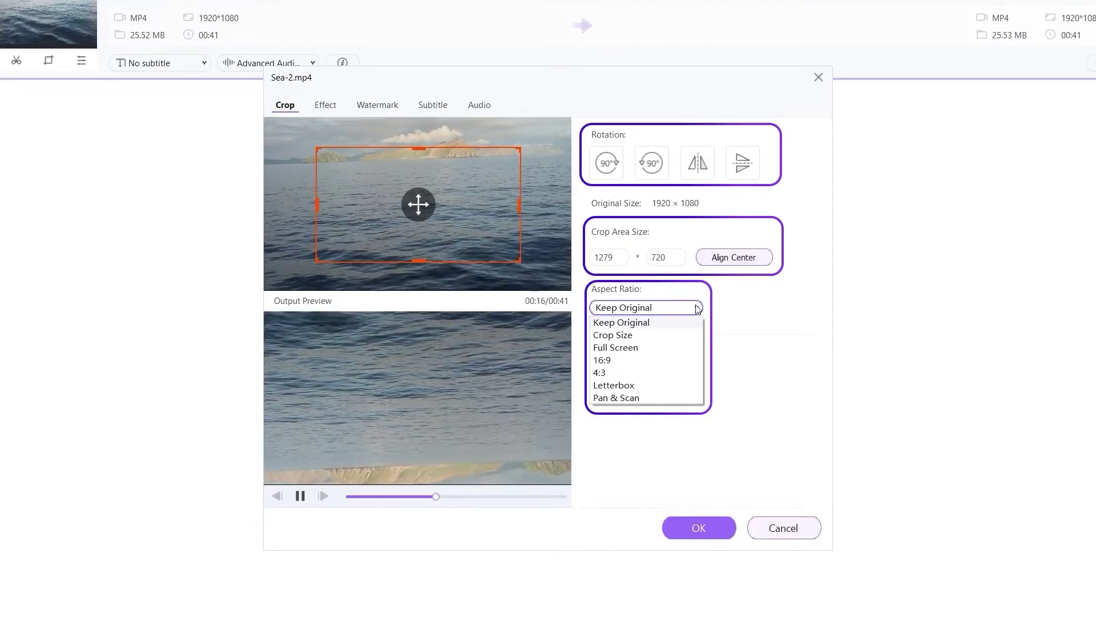
pyautogui.click(651, 361)
pyautogui.click(699, 528)
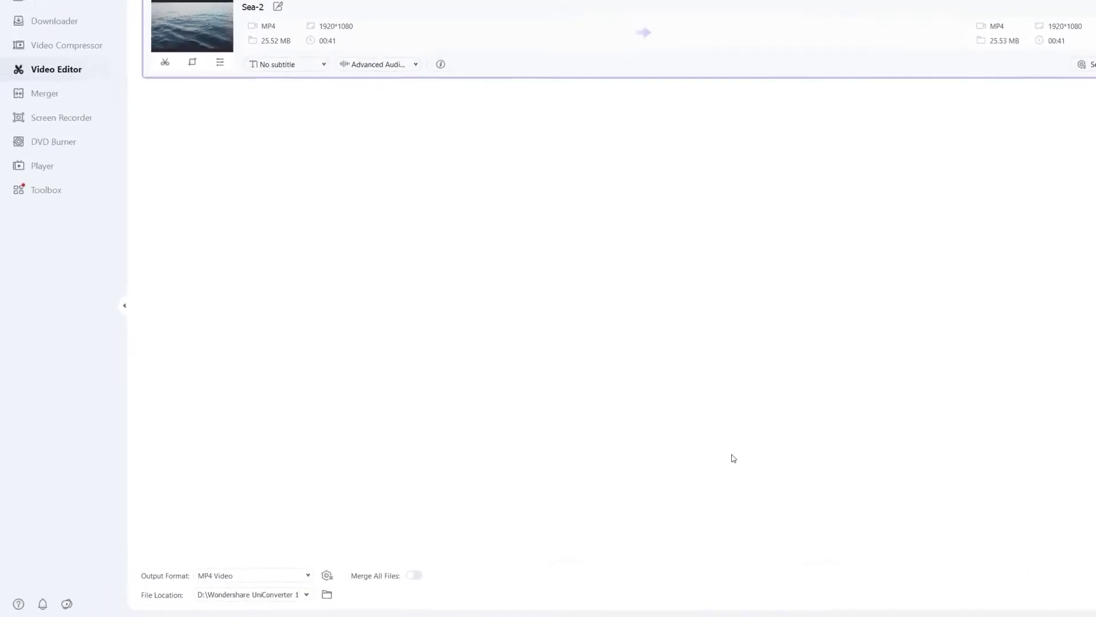
# - Keep MP4 Video as the output format and export the cropped Sea-2 via Start All
pyautogui.click(242, 580)
pyautogui.click(319, 260)
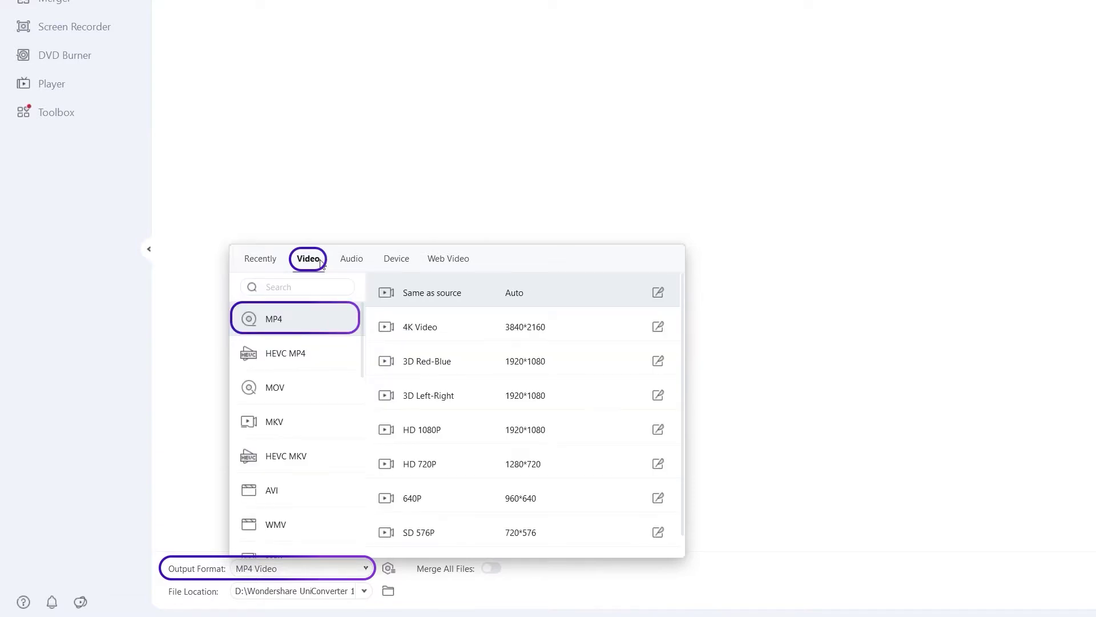
pyautogui.click(575, 293)
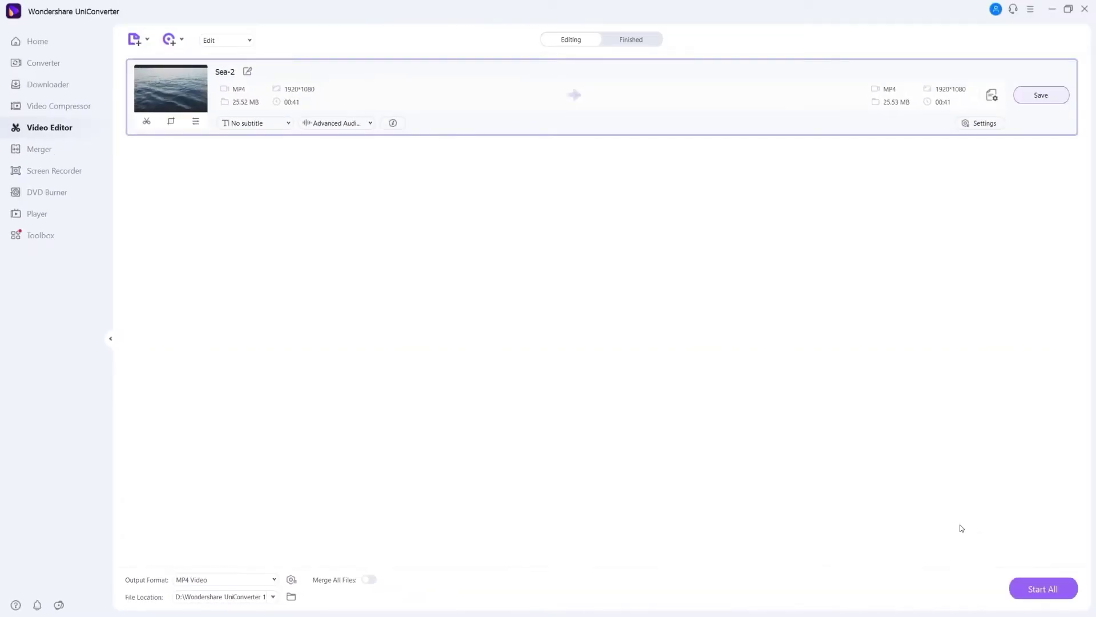
pyautogui.click(1019, 592)
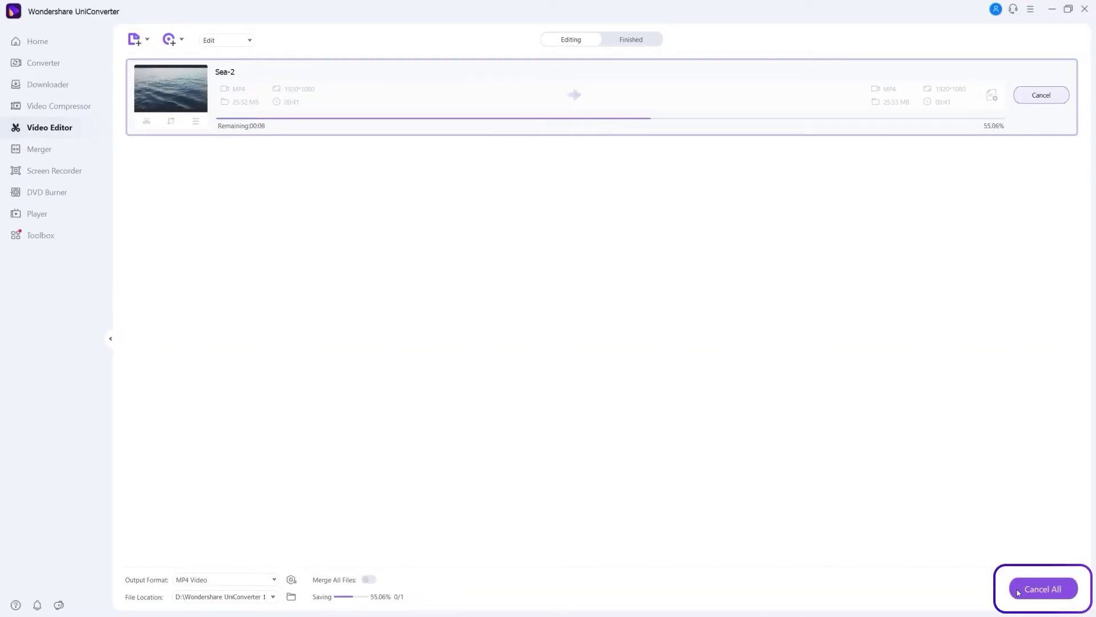